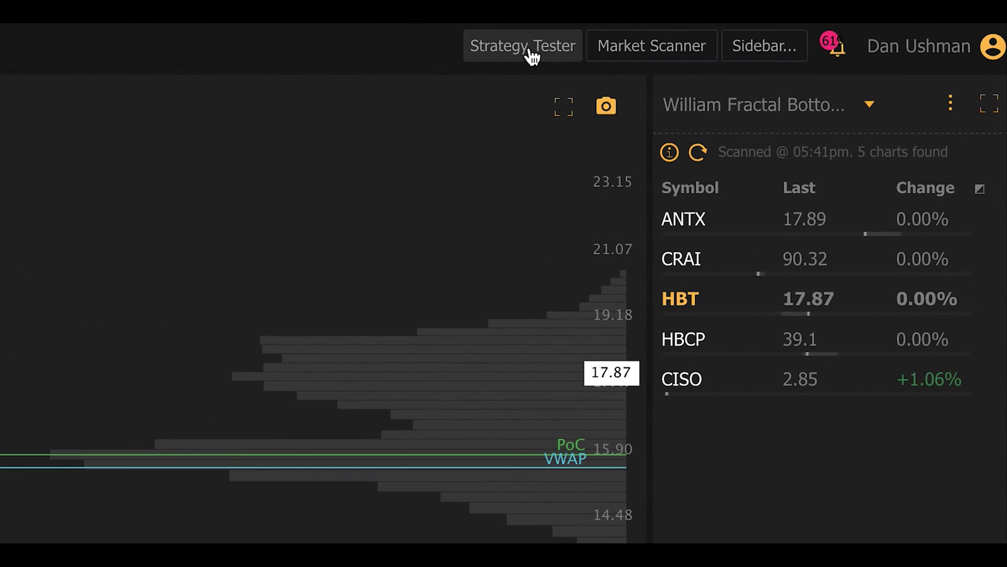
# Step: In the Strategy Tester, add an entry condition: SMA Crossed Up SMA
pyautogui.click(532, 52)
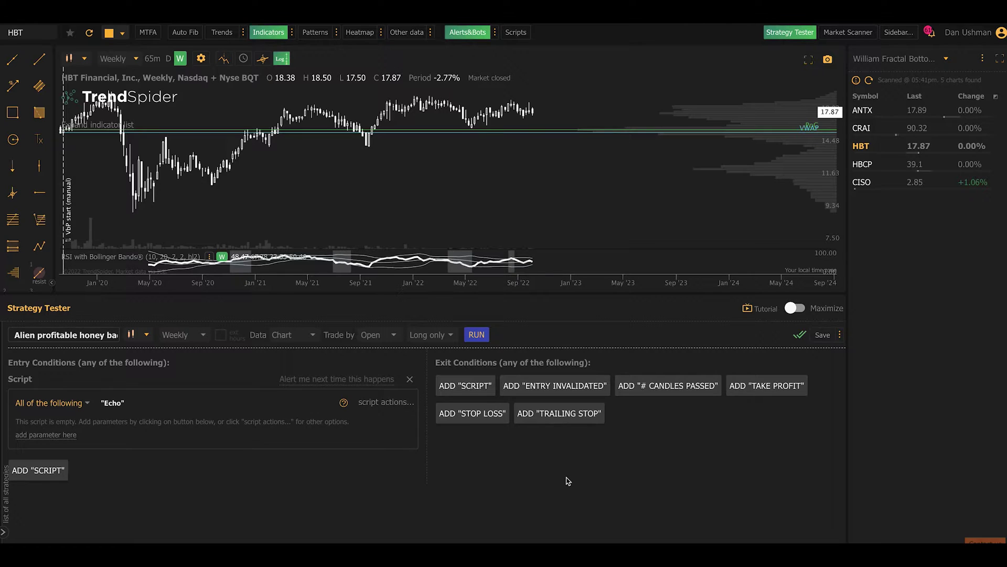
pyautogui.click(50, 434)
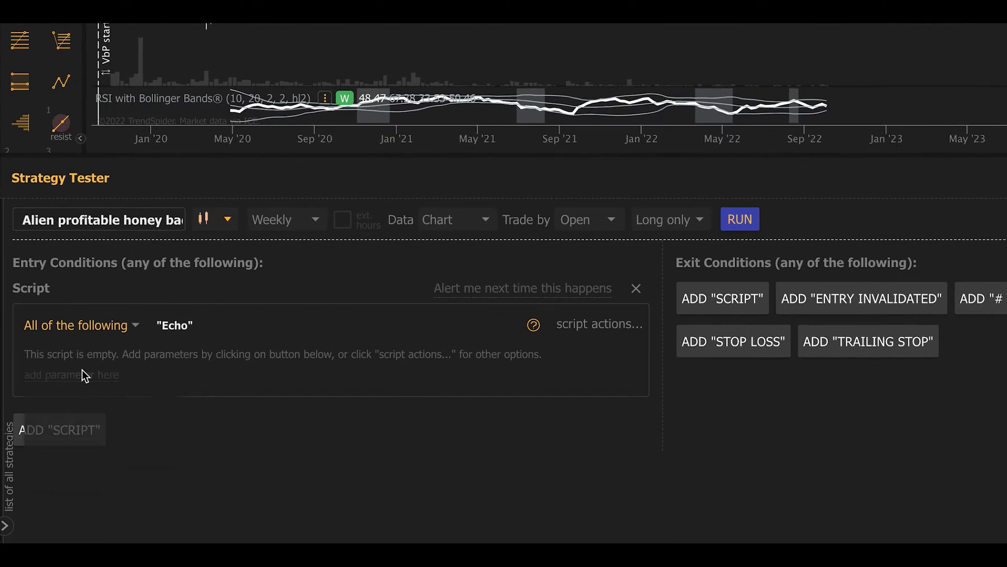
pyautogui.click(84, 386)
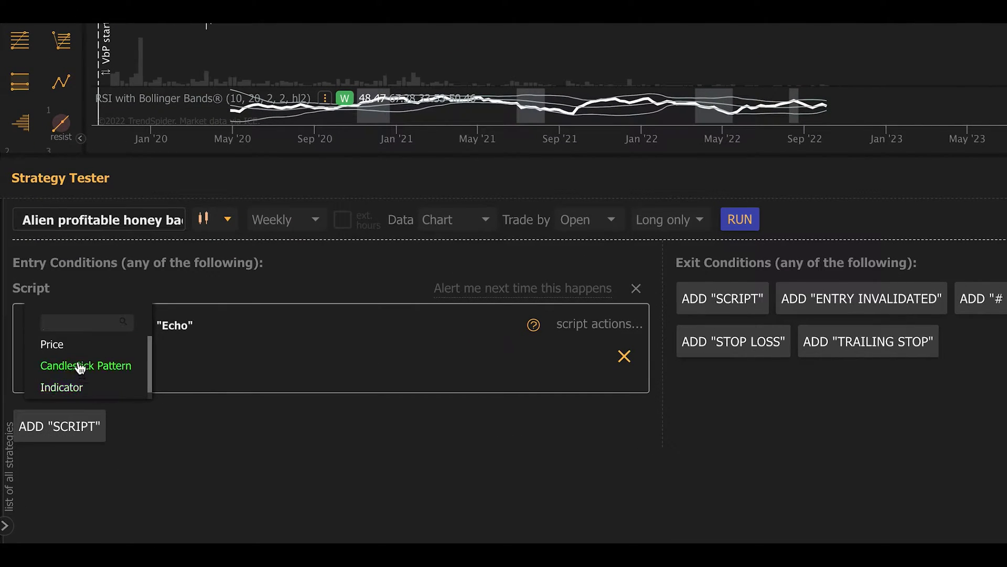
pyautogui.click(74, 387)
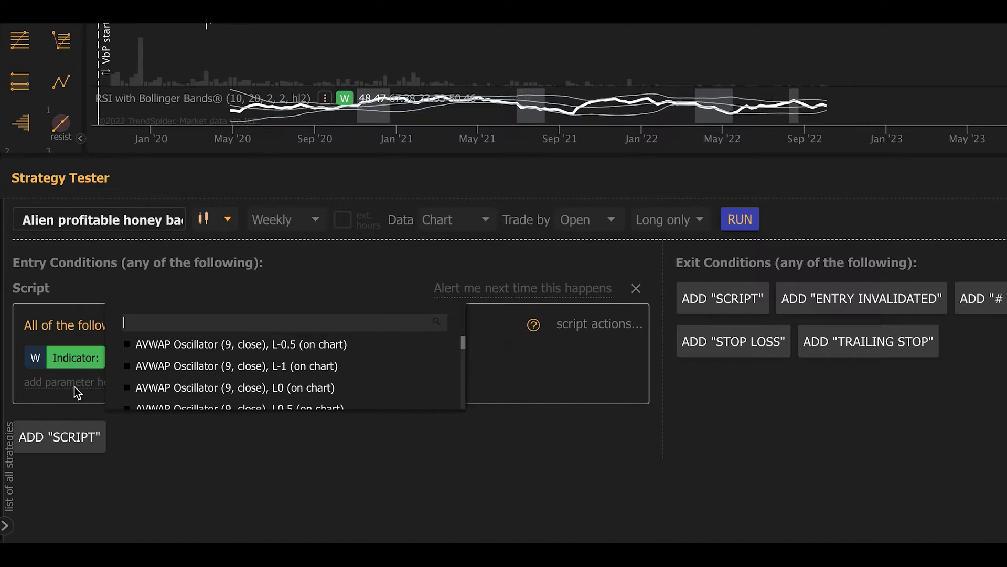
pyautogui.write('sma')
pyautogui.press('Return')
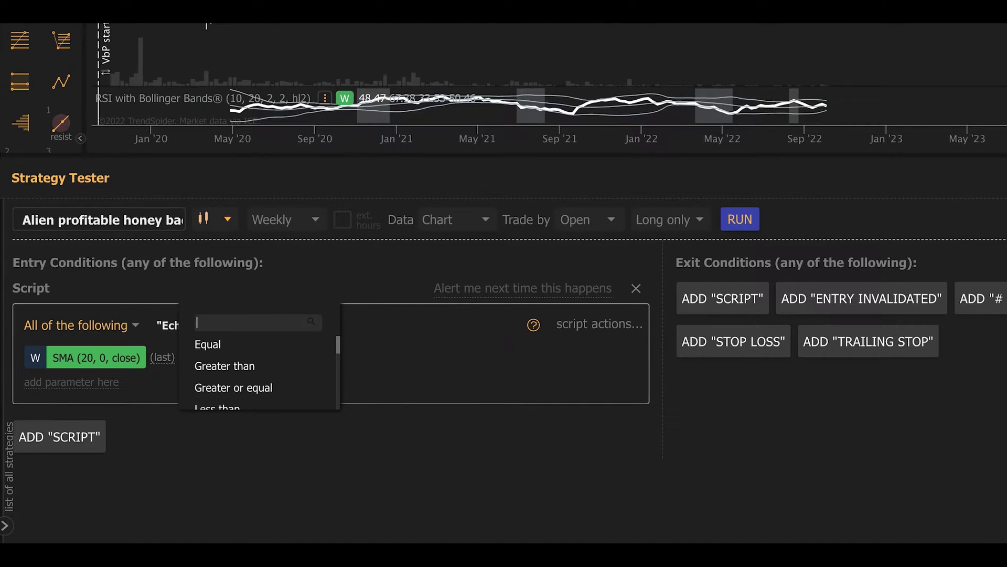
pyautogui.write('cup')
pyautogui.press('Return')
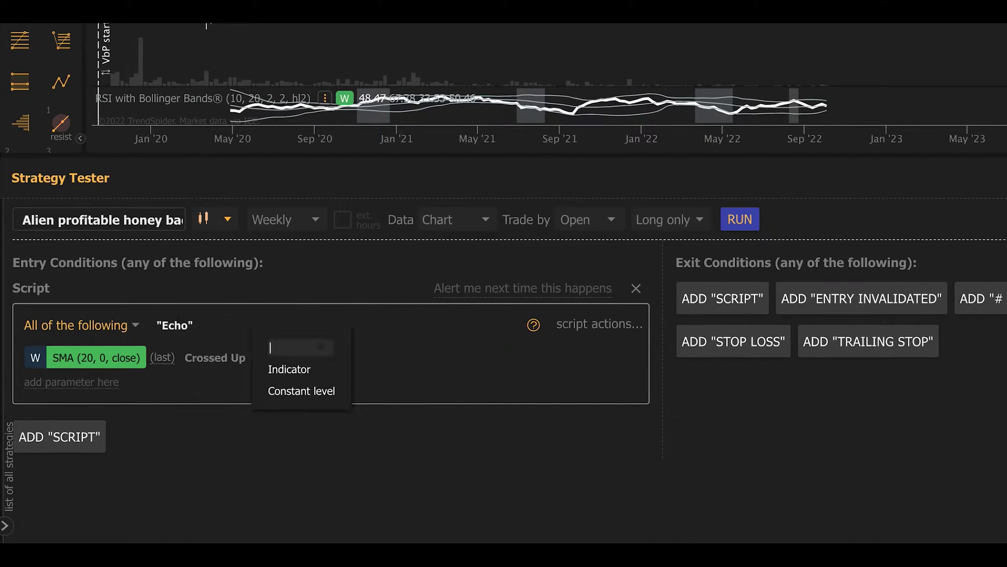
pyautogui.press('Return')
pyautogui.write('sma')
pyautogui.press('Return')
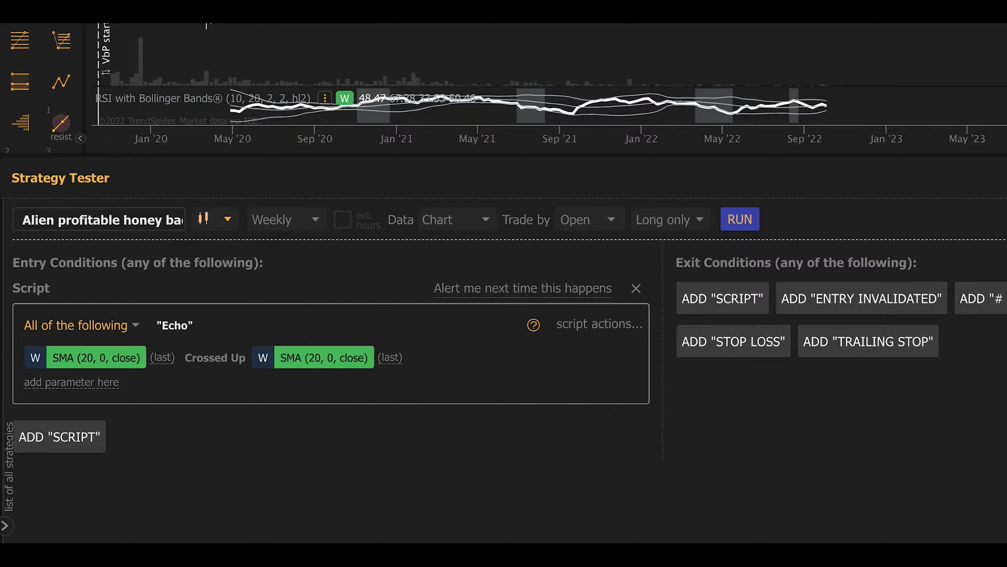
# Step: Set the entry SMA lengths to 5 and 15, then add an empty exit script
pyautogui.click(83, 357)
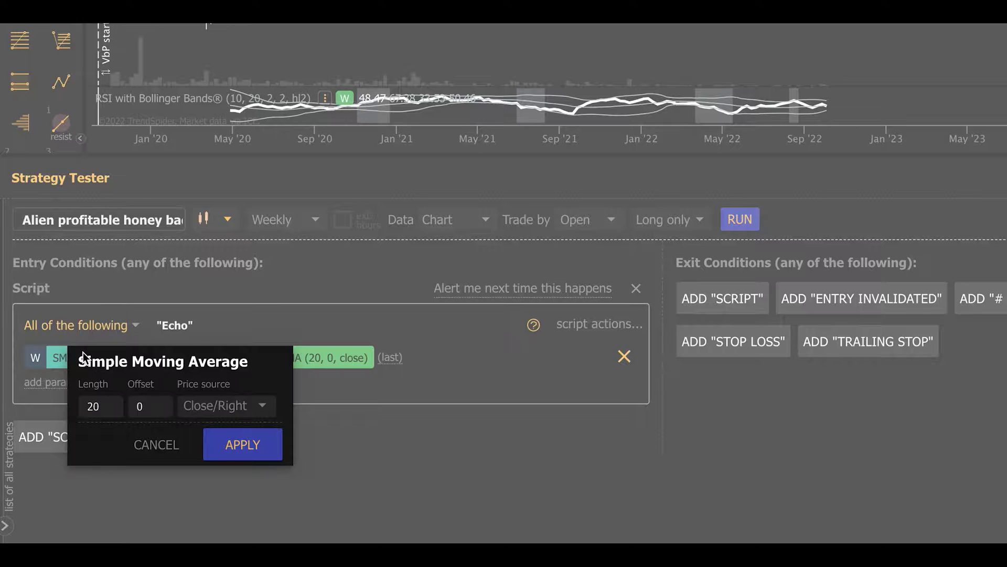
pyautogui.doubleClick(107, 403)
pyautogui.write('5')
pyautogui.click(239, 443)
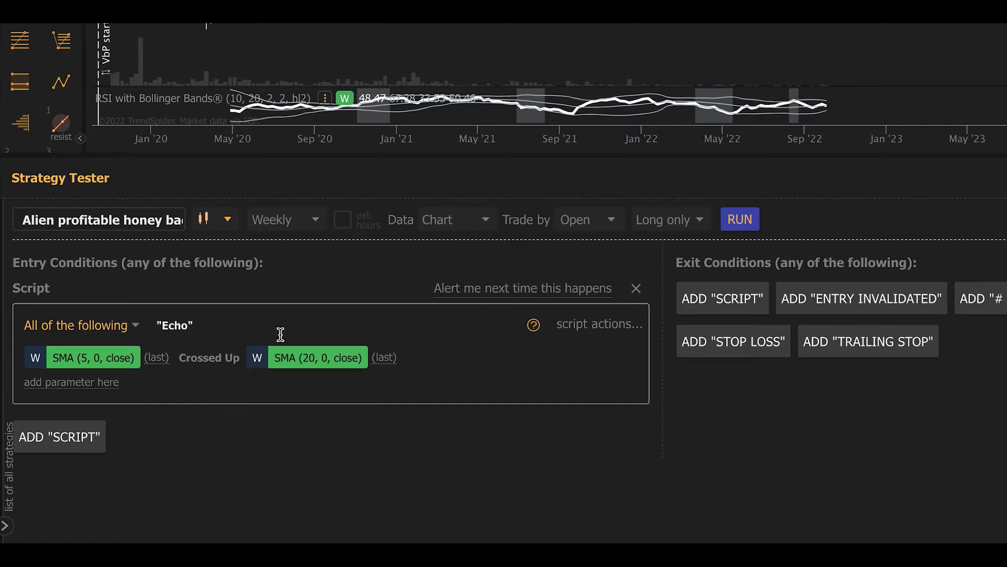
pyautogui.click(298, 361)
pyautogui.doubleClick(316, 405)
pyautogui.write('15')
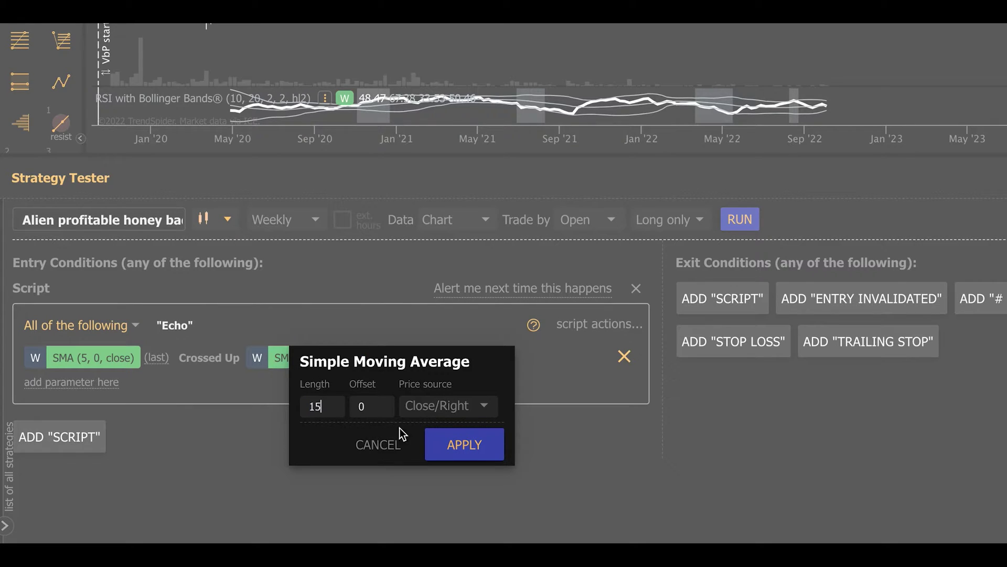
pyautogui.click(474, 444)
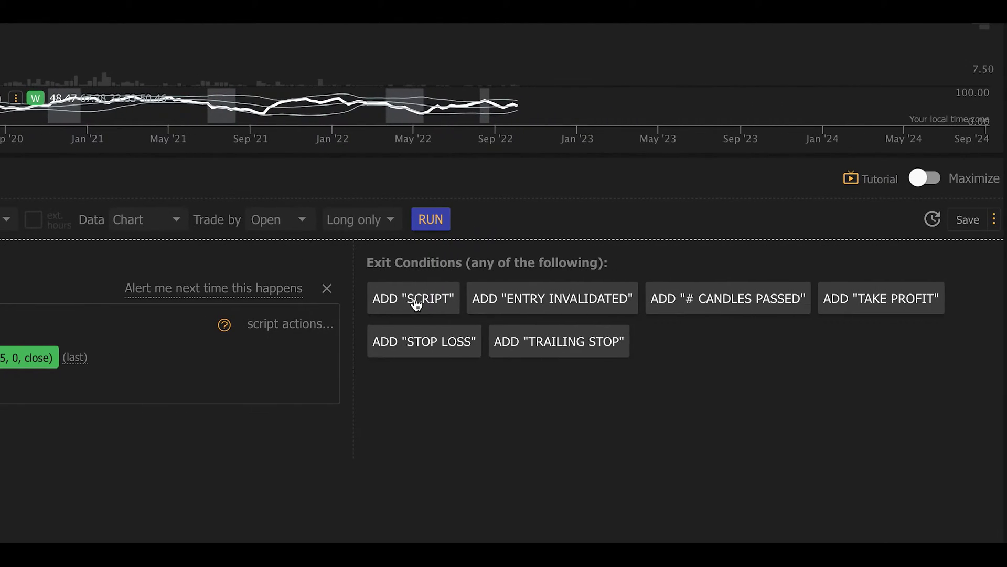
pyautogui.click(722, 298)
# Step: Add an exit condition: SMA Crossed Down SMA
pyautogui.click(436, 378)
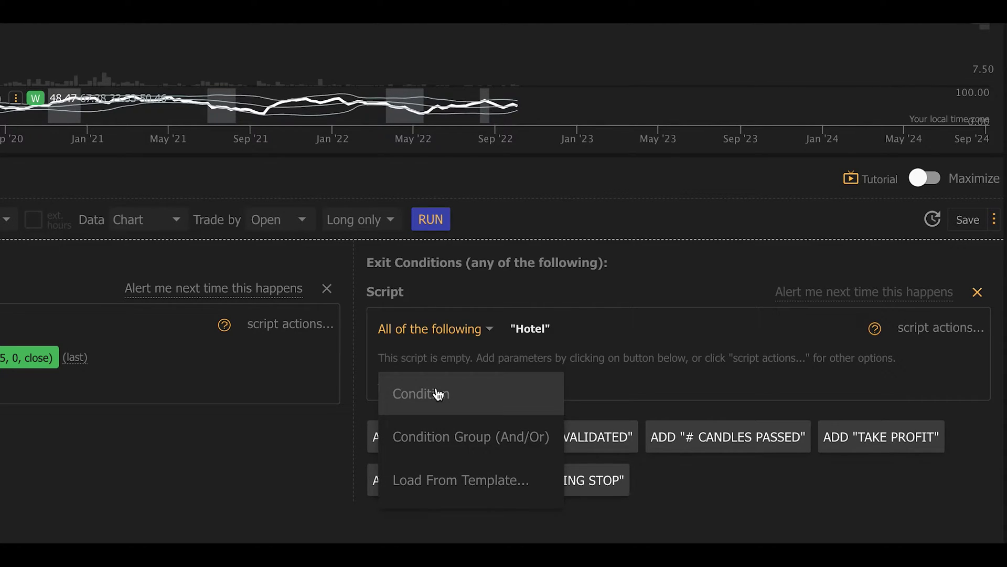
pyautogui.click(438, 394)
pyautogui.click(437, 392)
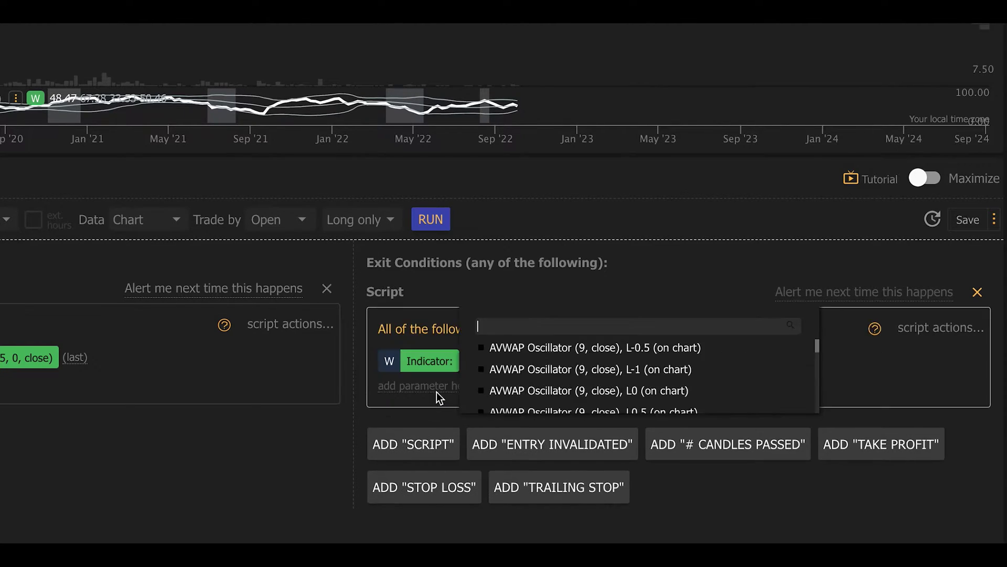
pyautogui.write('sma')
pyautogui.click(462, 391)
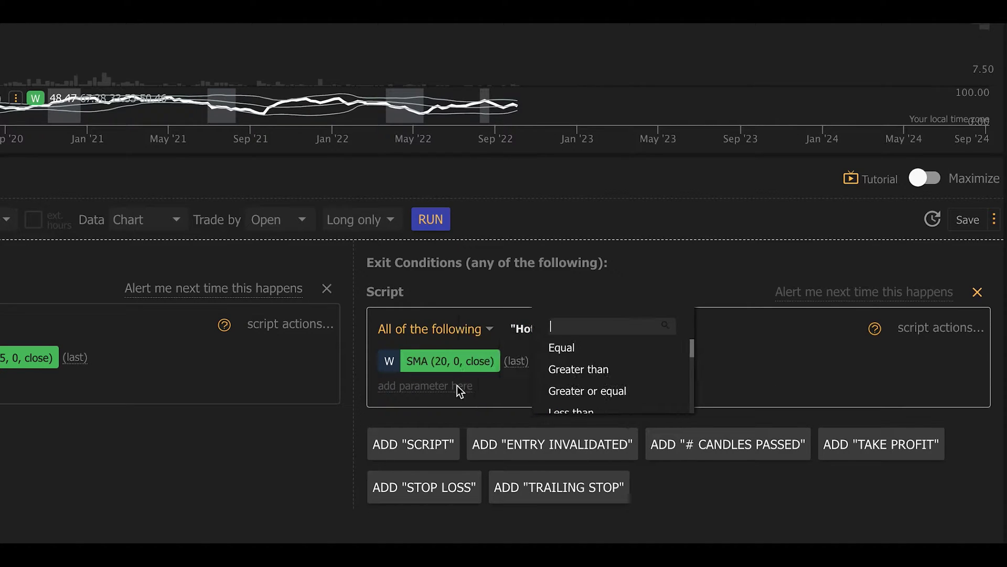
pyautogui.write('c')
pyautogui.click(577, 389)
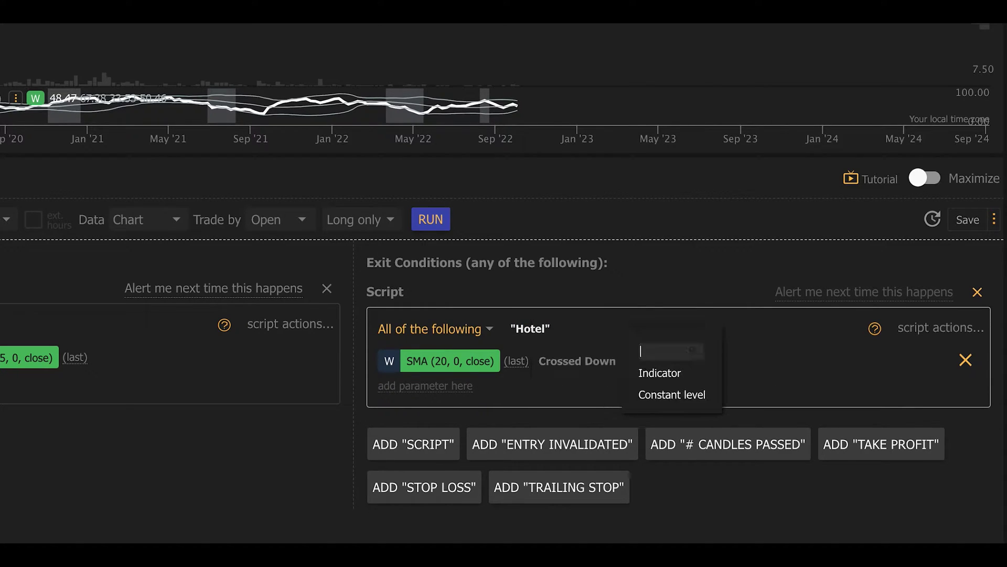
pyautogui.click(659, 372)
pyautogui.write('s')
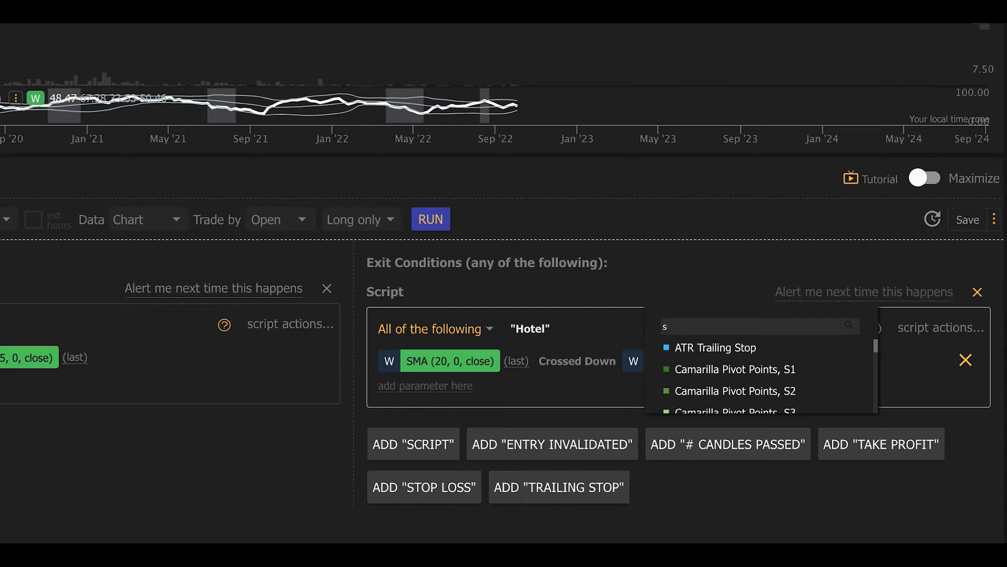
pyautogui.write('ma')
pyautogui.press('Return')
# Step: Change the exit SMA lengths from 20 to 5 and 15
pyautogui.click(435, 362)
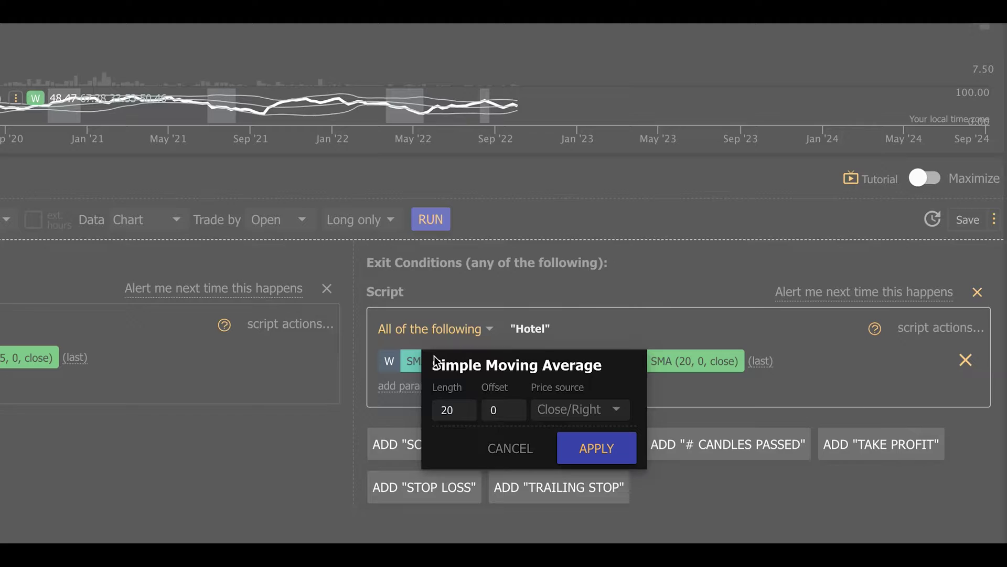
pyautogui.click(457, 411)
pyautogui.press('BackSpace')
pyautogui.press('BackSpace')
pyautogui.write('5')
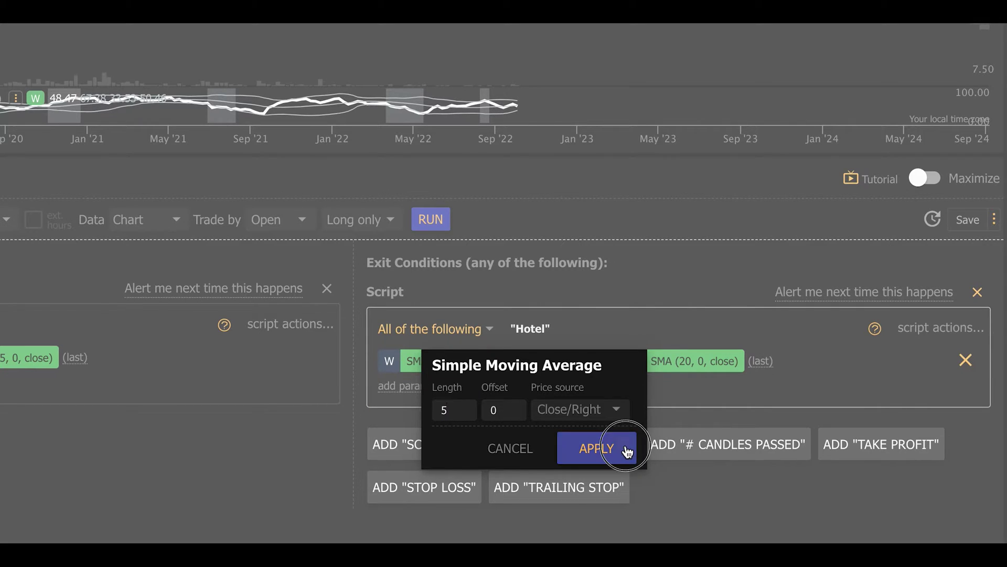
pyautogui.click(627, 447)
pyautogui.click(673, 364)
pyautogui.doubleClick(693, 410)
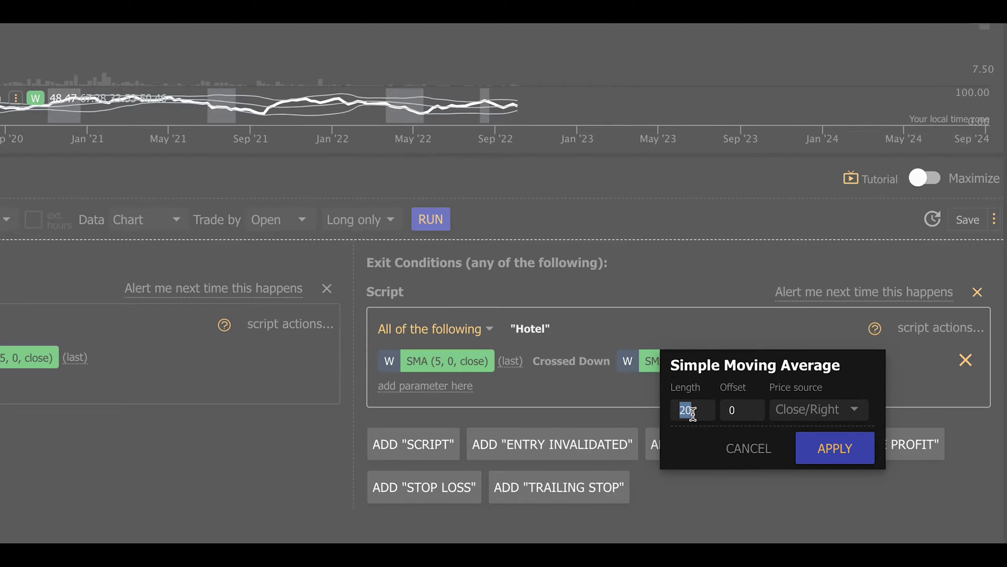
pyautogui.write('15')
pyautogui.click(834, 448)
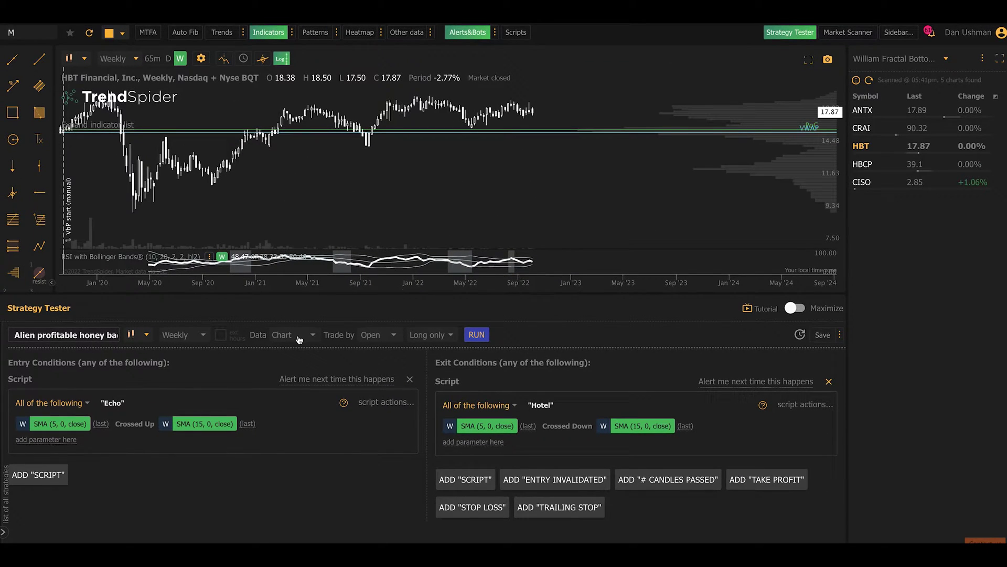
# Step: Rerun the backtest on 10,000 candles of data
pyautogui.click(299, 340)
pyautogui.scroll(-2, 302, 414)
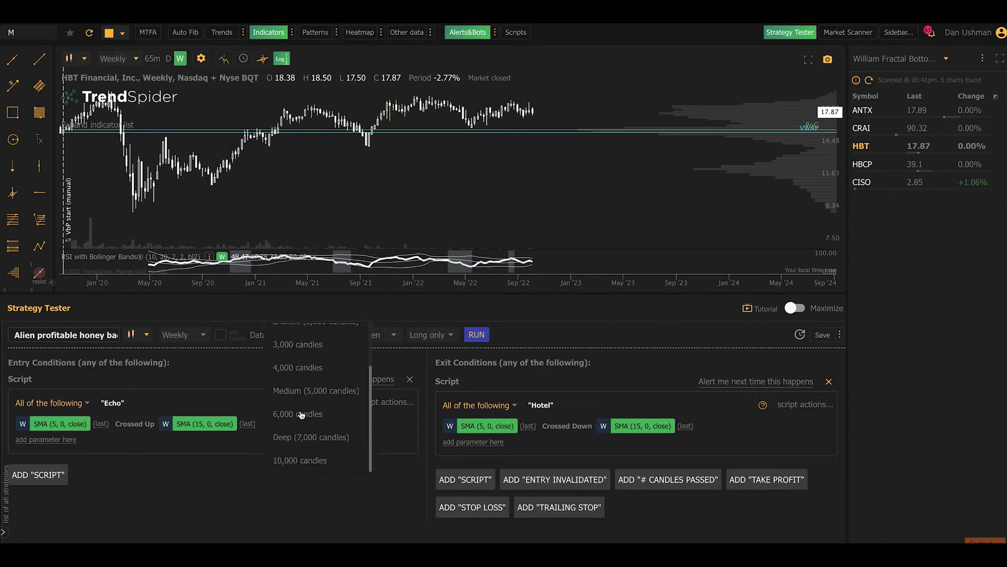
pyautogui.click(315, 459)
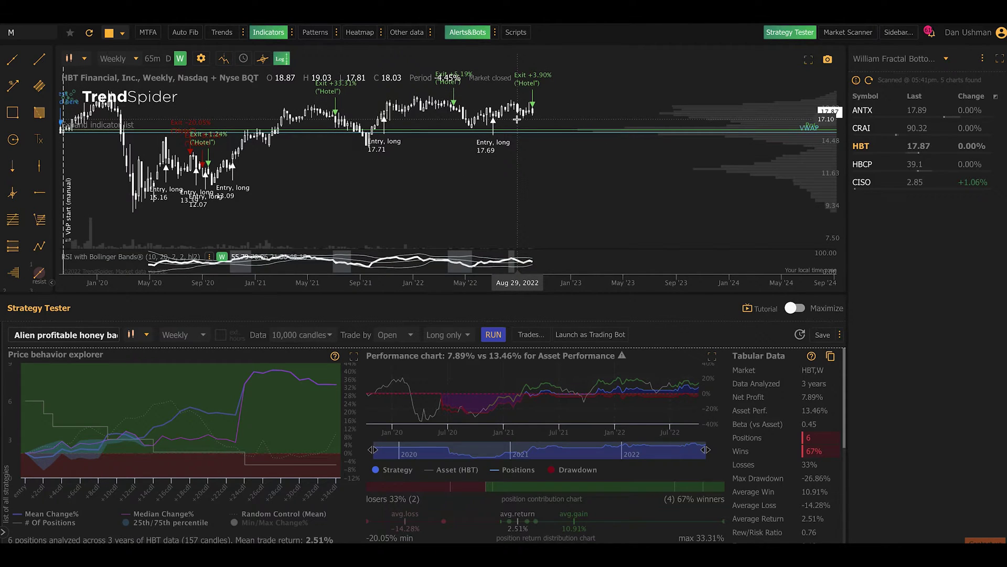
# Step: Switch the chart to SPXL and change the backtest timeframe from Weekly to Daily
pyautogui.click(28, 34)
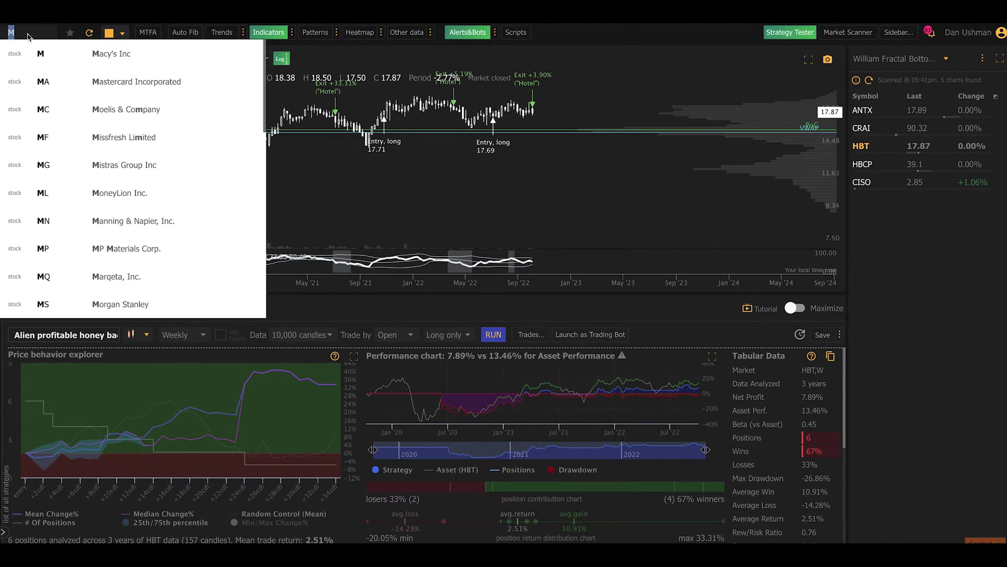
pyautogui.write('SPXL')
pyautogui.press('Return')
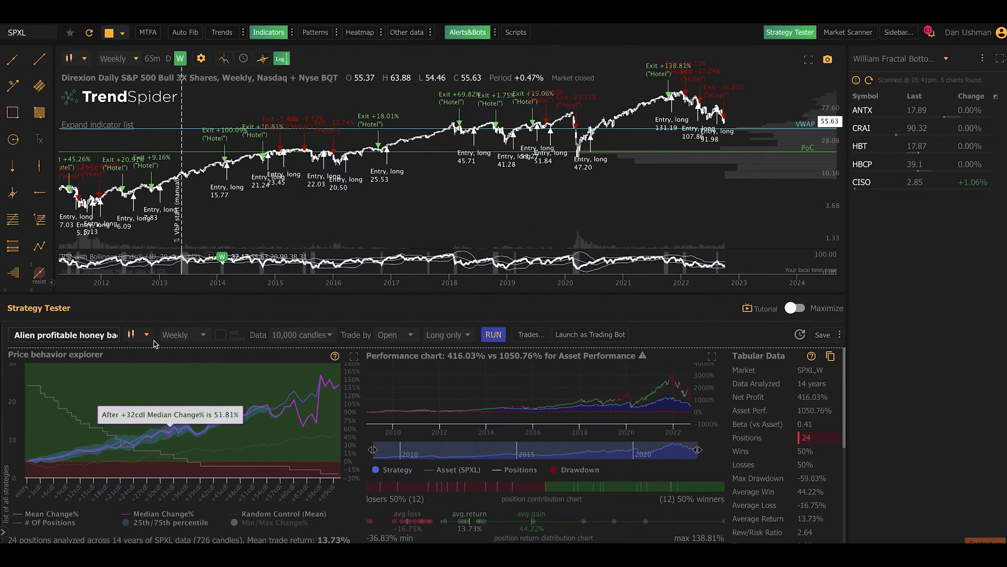
pyautogui.click(177, 336)
pyautogui.click(184, 311)
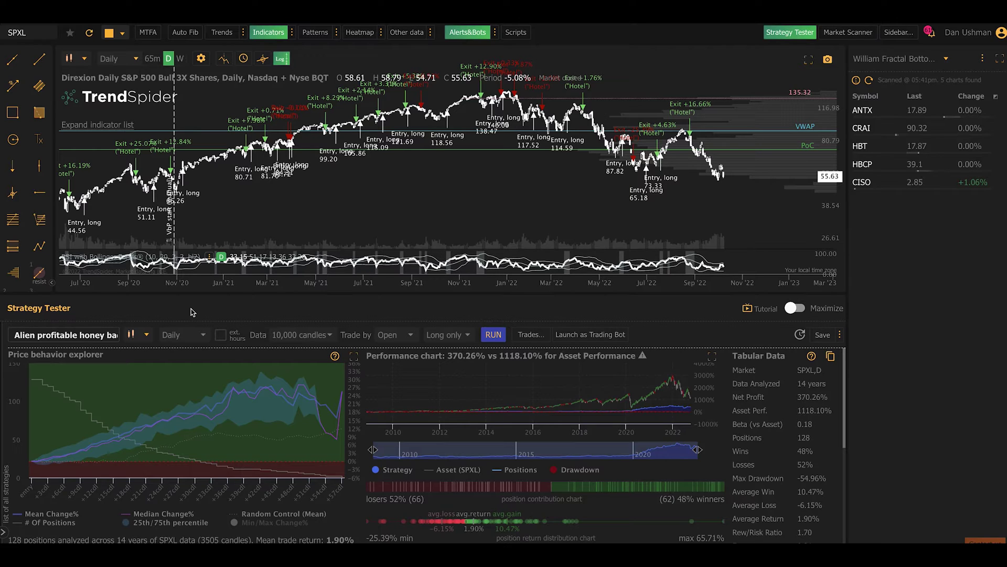
pyautogui.click(3, 531)
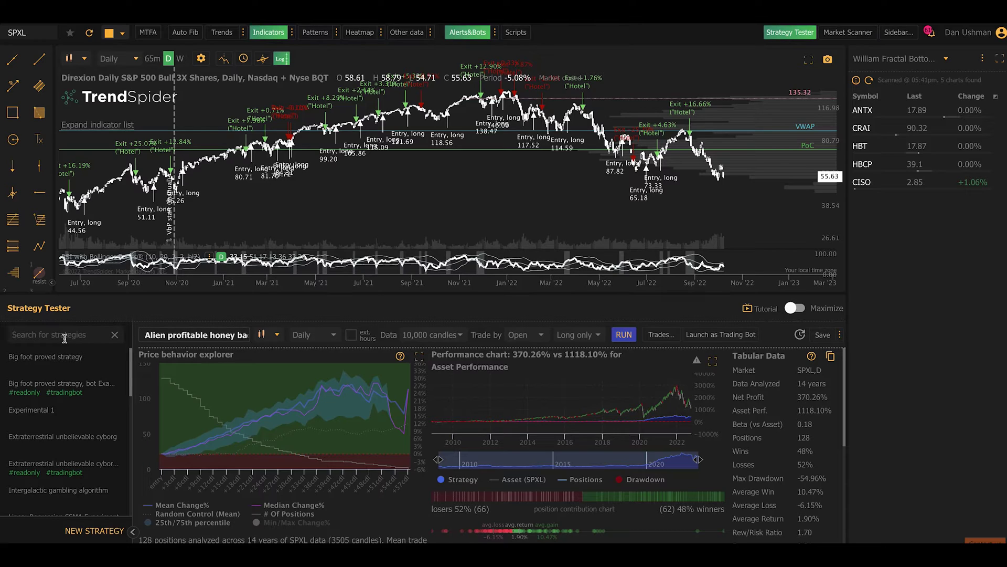
# Step: Load saved Strategy 1, discarding changes, run its backtest and enlarge the performance chart
pyautogui.scroll(-3, 56, 422)
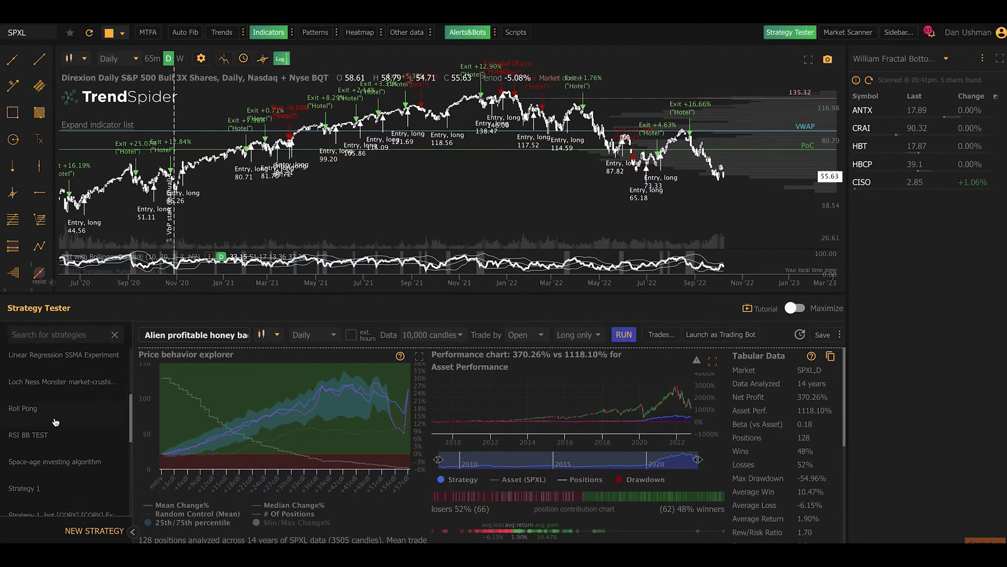
pyautogui.scroll(-1, 55, 422)
pyautogui.click(63, 450)
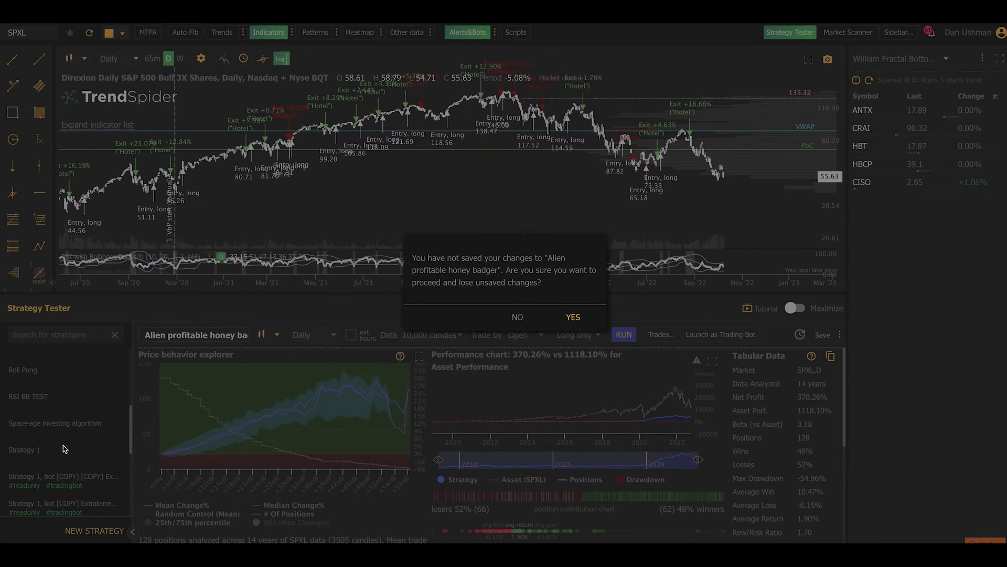
pyautogui.click(568, 316)
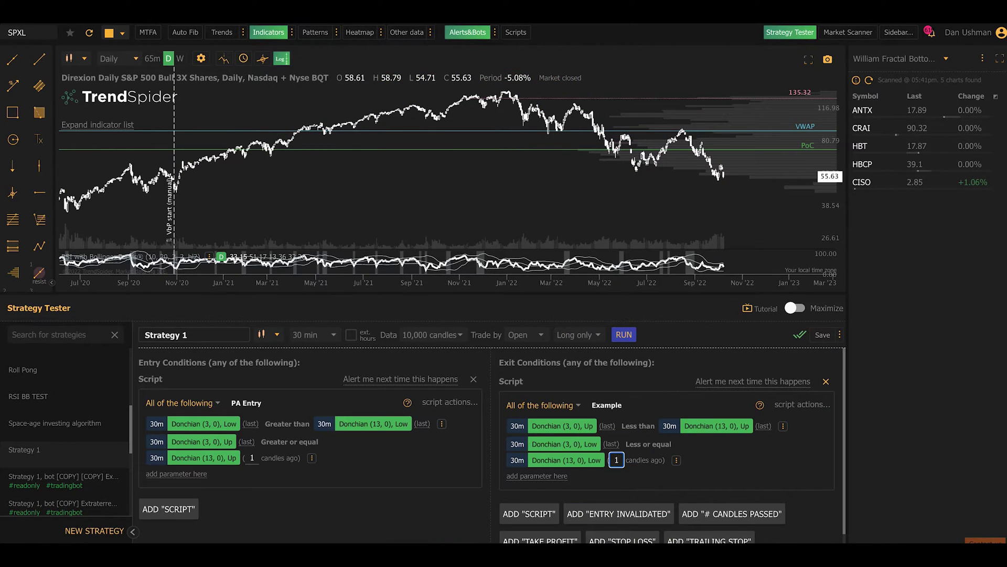
pyautogui.click(133, 531)
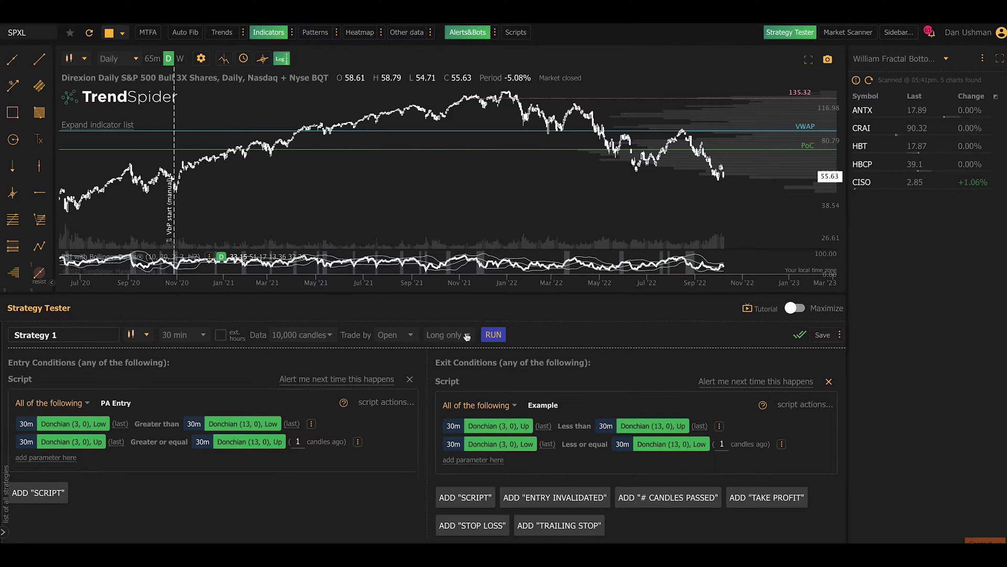
pyautogui.click(494, 336)
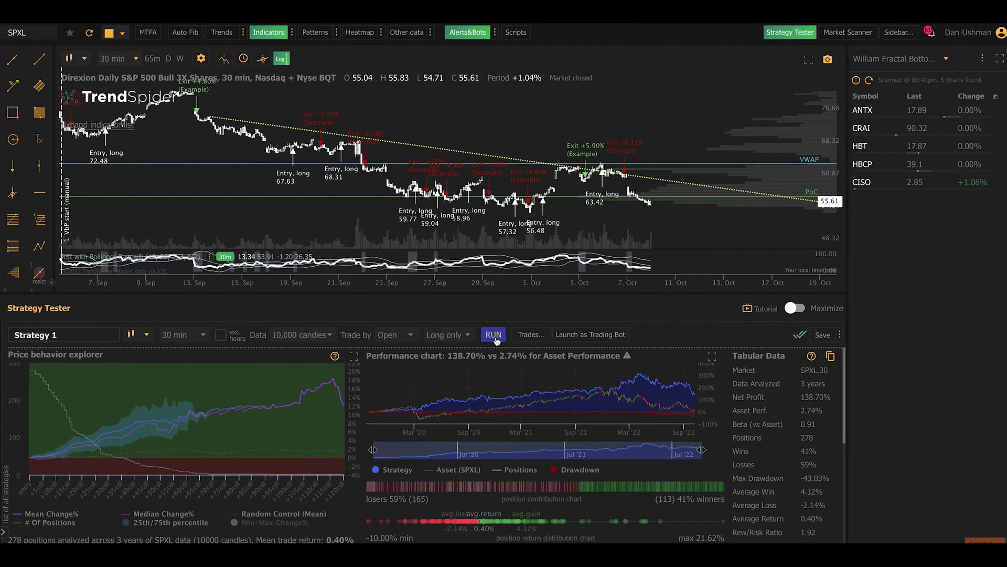
pyautogui.click(713, 356)
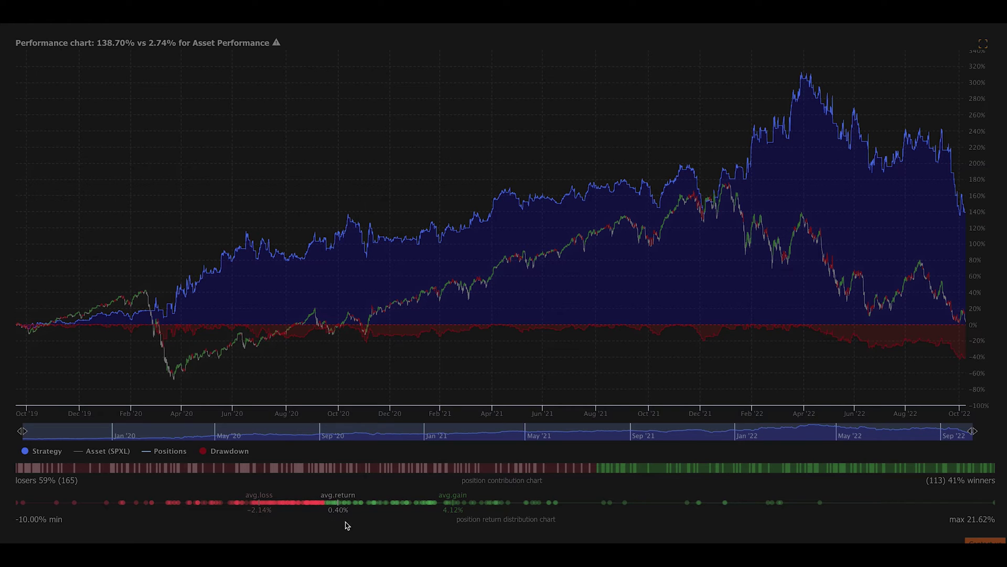
pyautogui.click(984, 44)
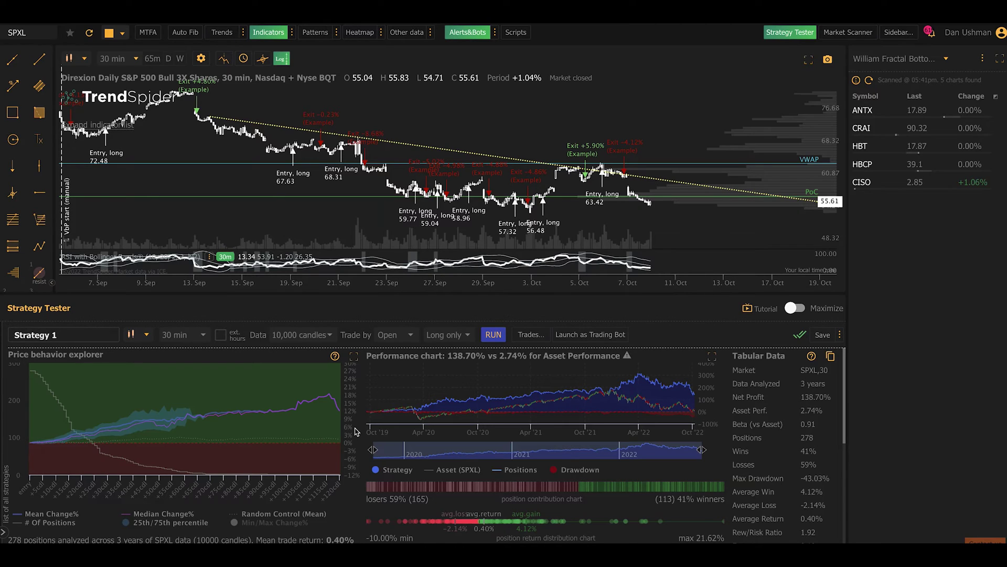
pyautogui.scroll(-3, 355, 431)
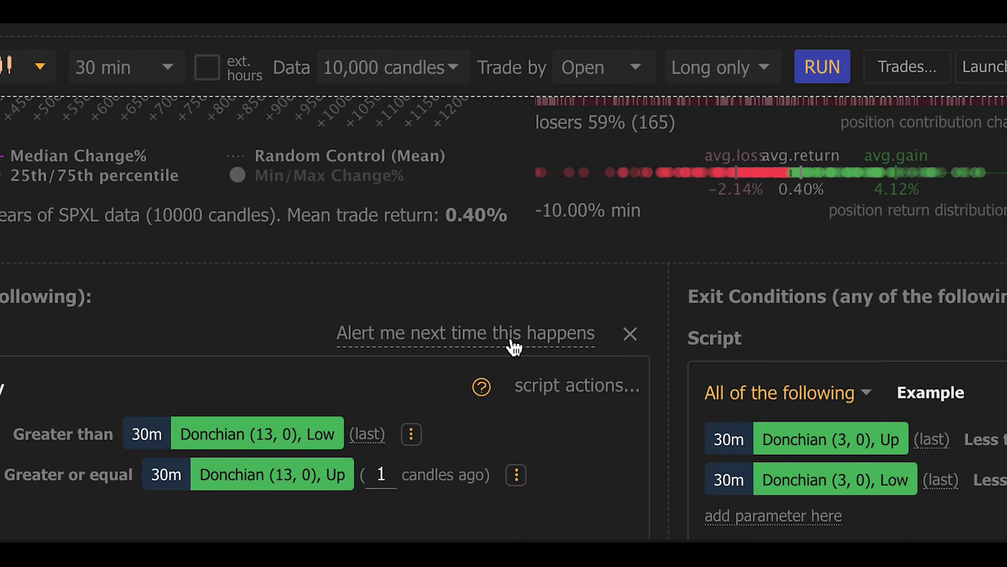
pyautogui.click(512, 341)
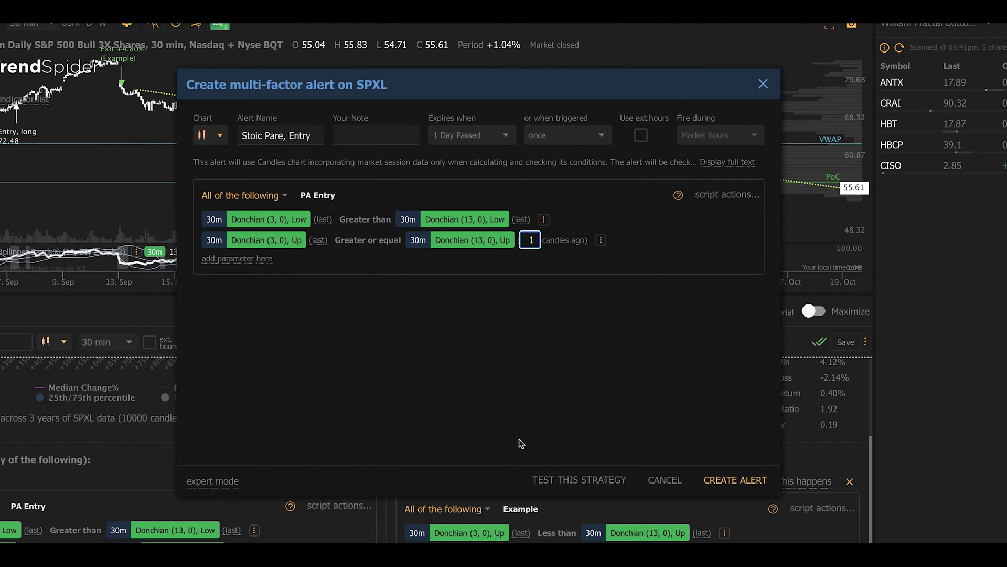
pyautogui.click(658, 481)
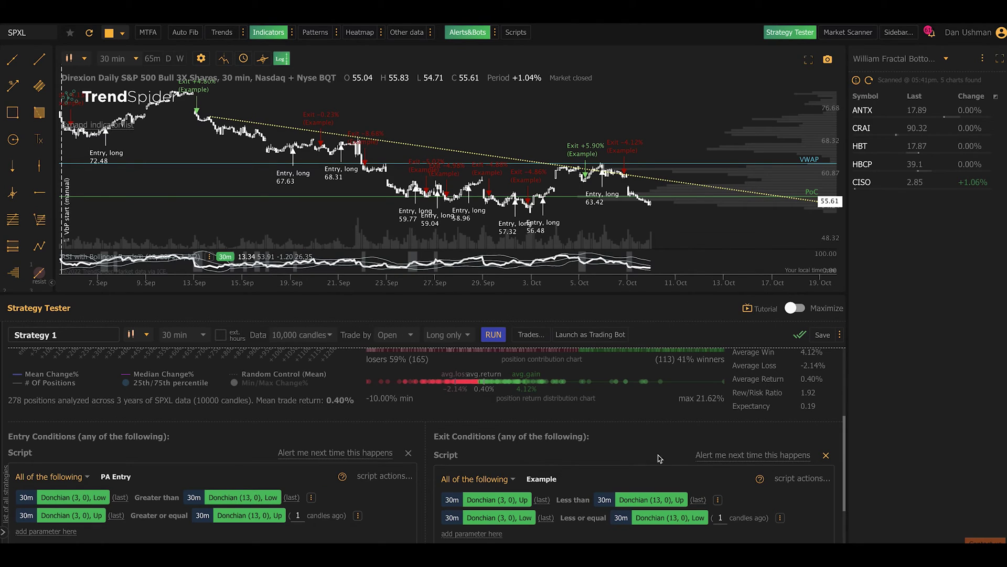
pyautogui.scroll(3, 569, 465)
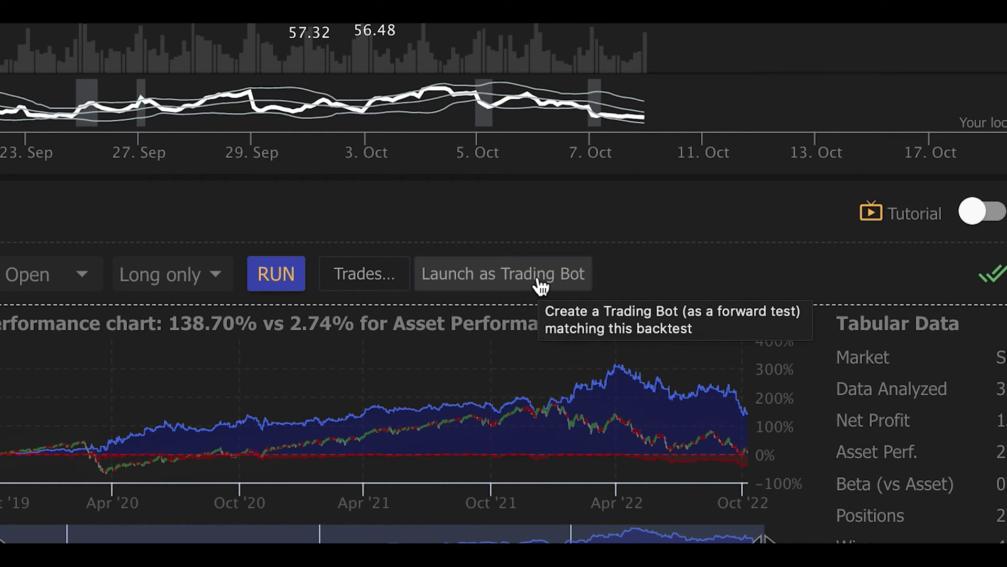
pyautogui.click(540, 285)
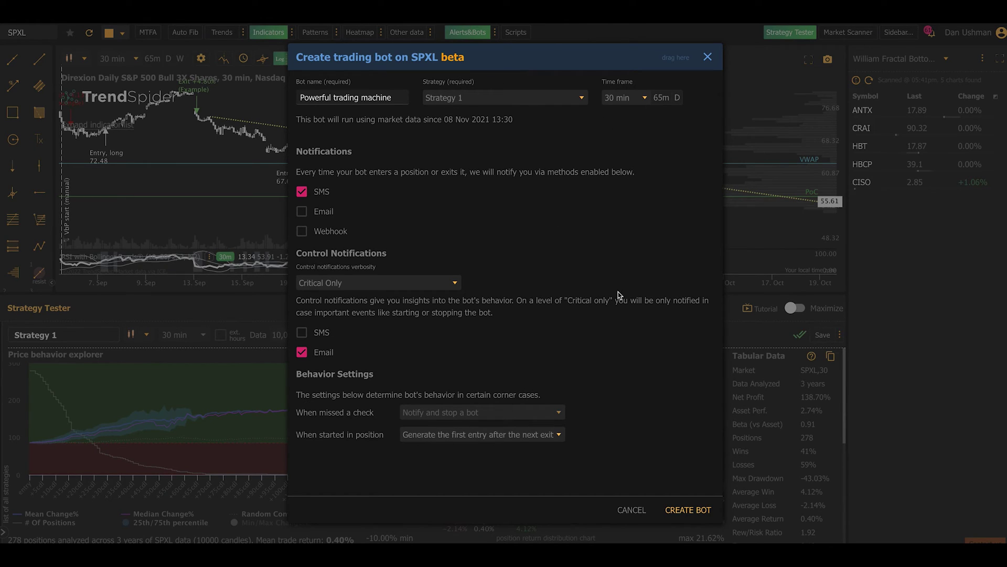
pyautogui.click(320, 215)
pyautogui.click(332, 231)
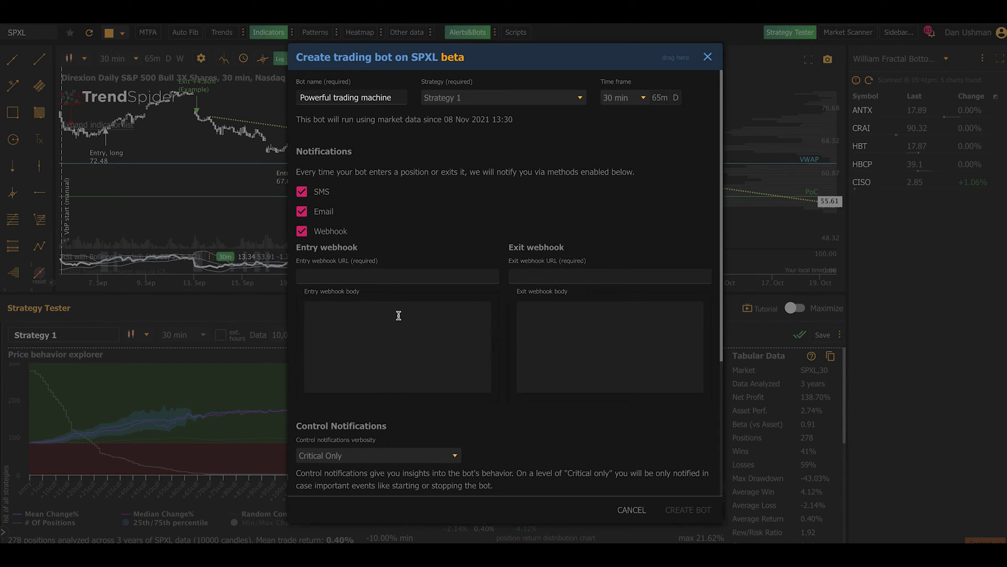
pyautogui.scroll(-3, 399, 315)
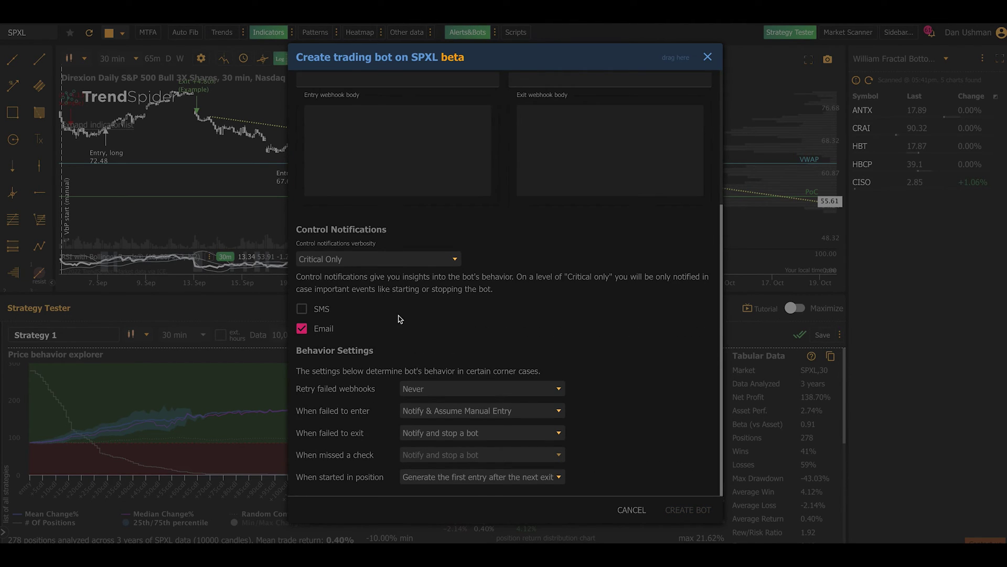
pyautogui.scroll(4, 398, 315)
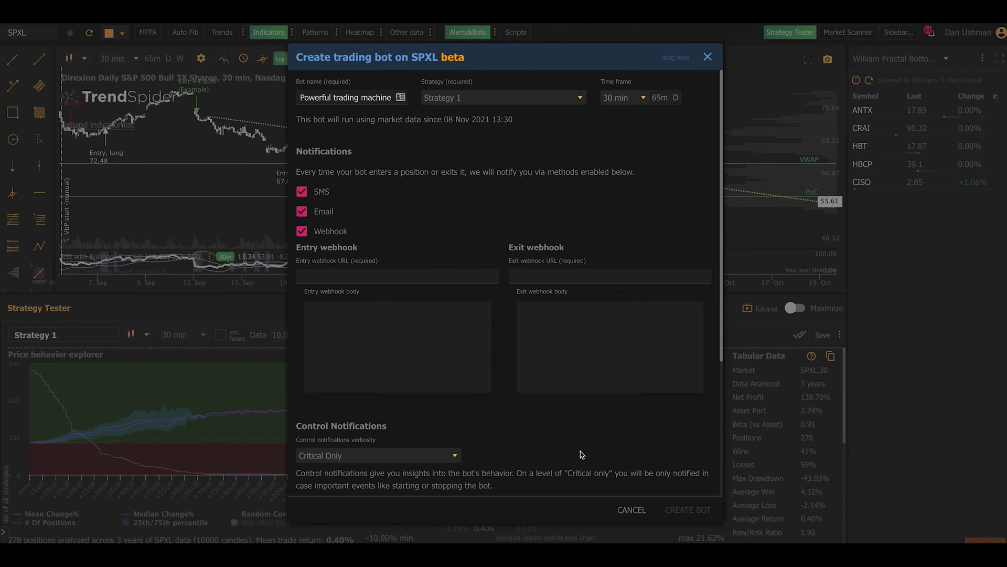
pyautogui.click(632, 509)
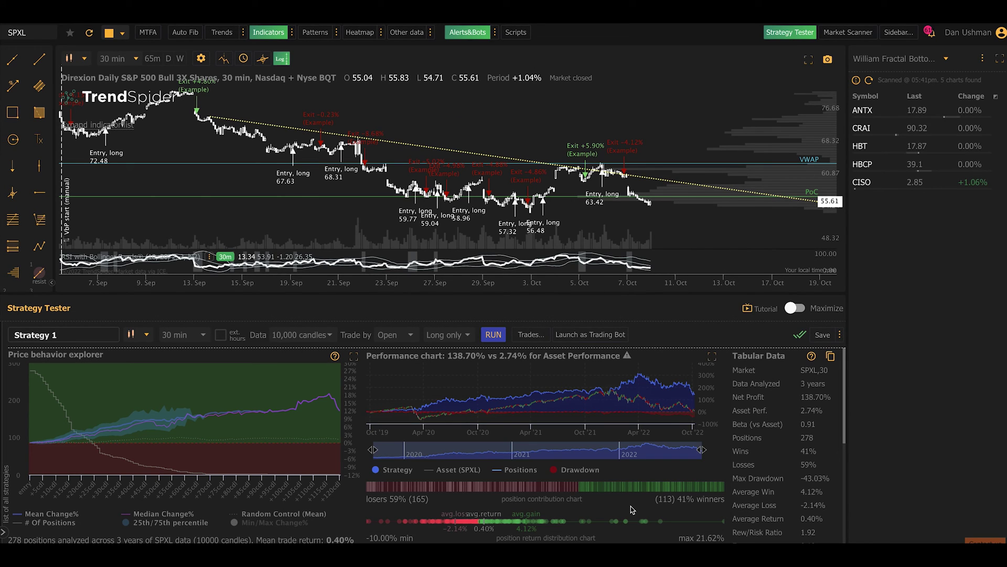